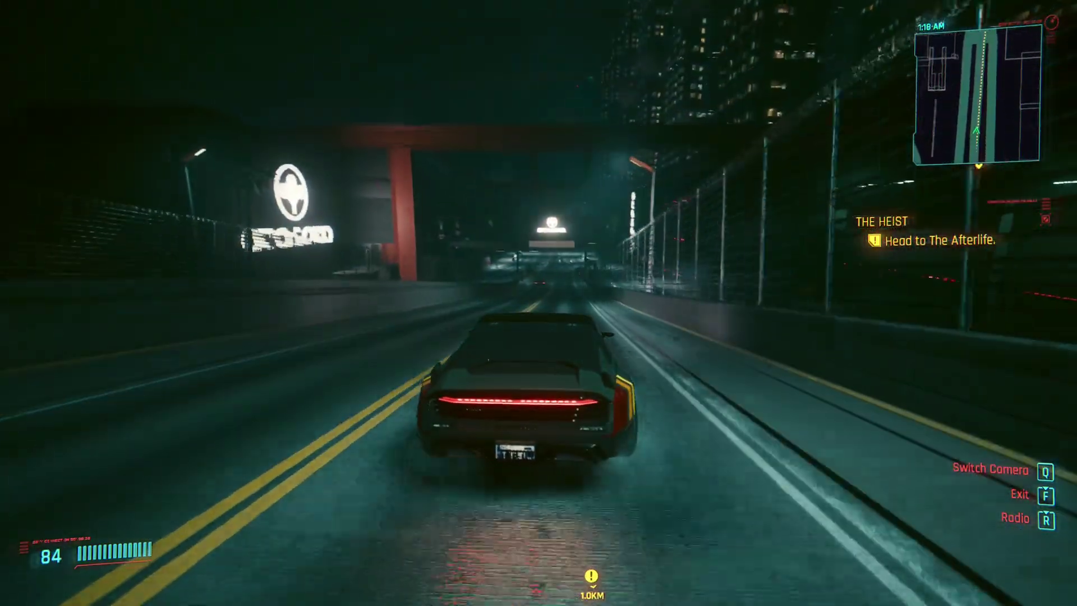
- Drive the car along the road toward The Afterlife, pulling a braking drift to the left
{"action": "key", "text": "w"}
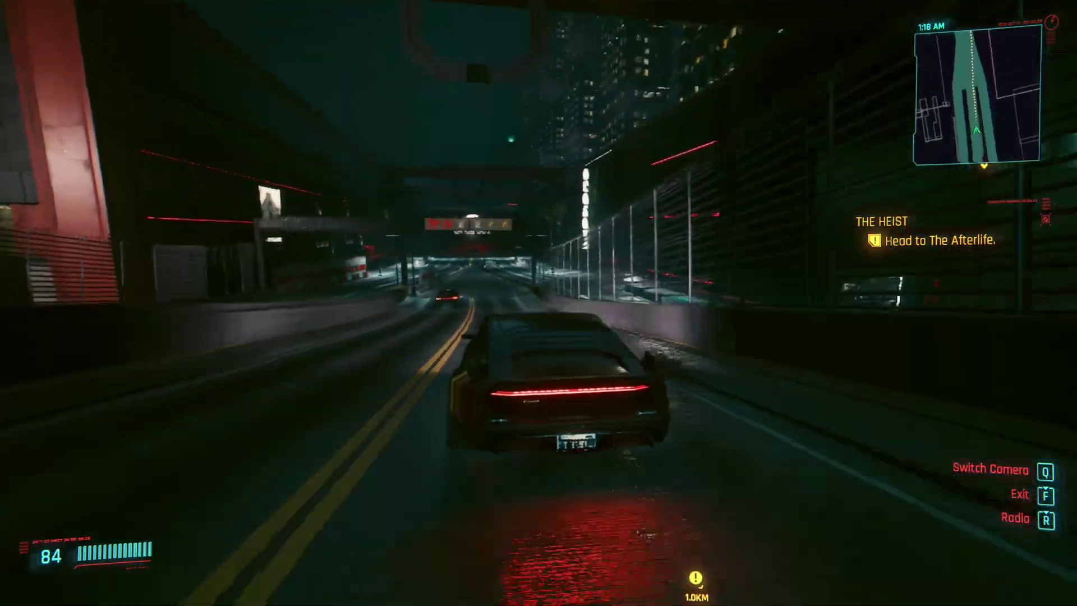
{"action": "key", "text": "w"}
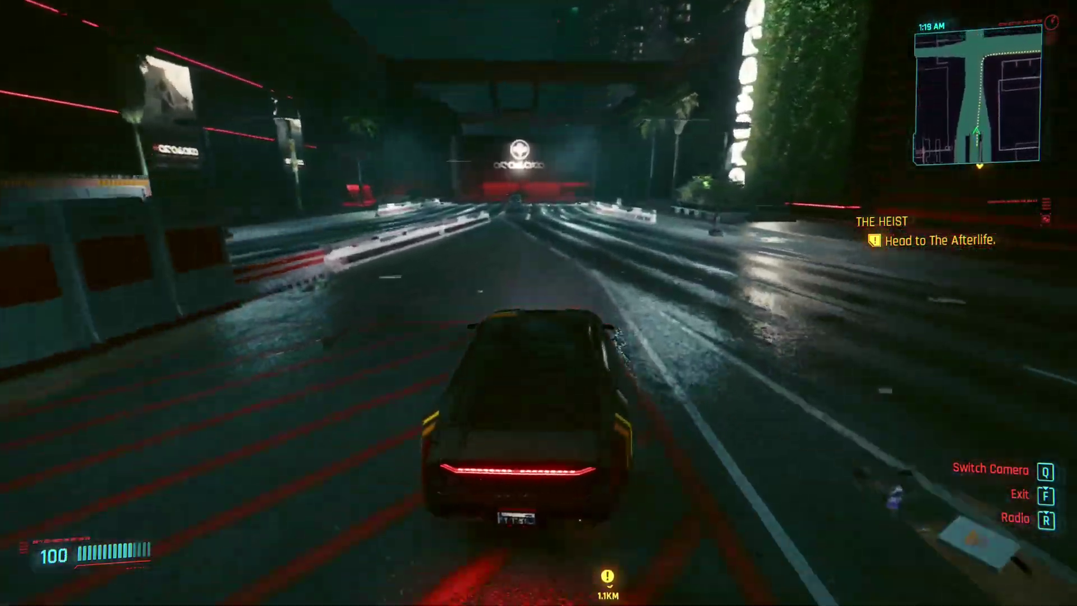
{"action": "key", "text": "a"}
{"action": "key", "text": "space"}
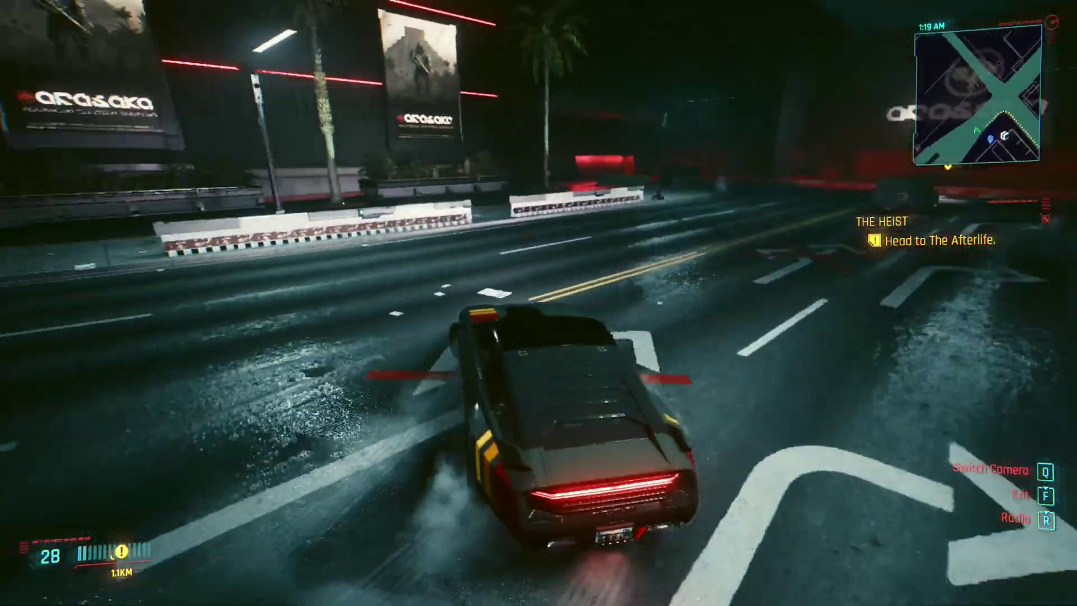
{"action": "key", "text": "w"}
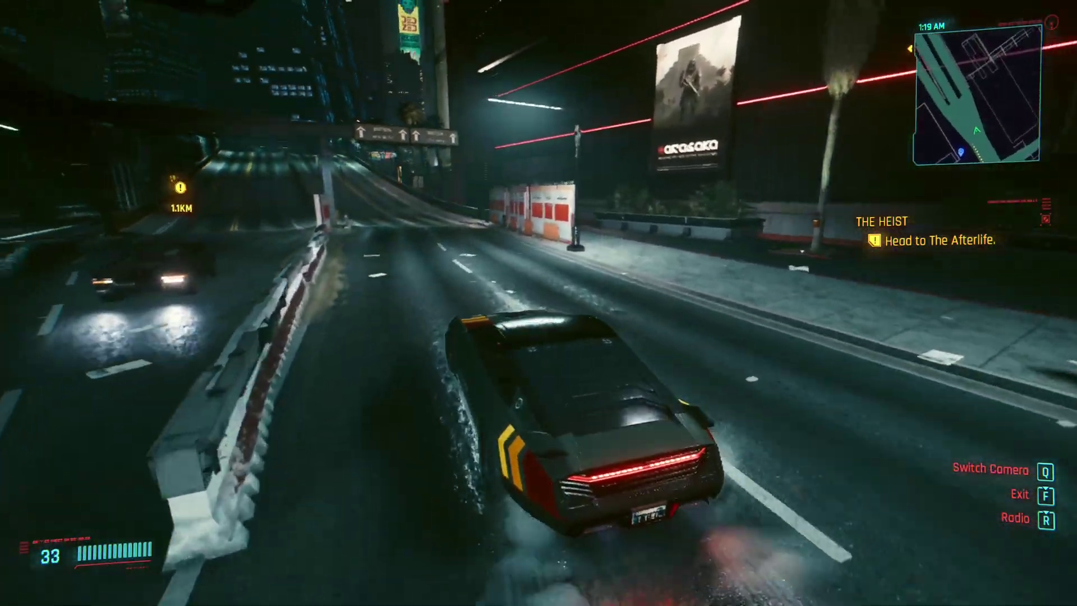
{"action": "key", "text": "w"}
- Switch to the cockpit camera, keep driving toward the overpass, then pause the game
{"action": "key", "text": "q"}
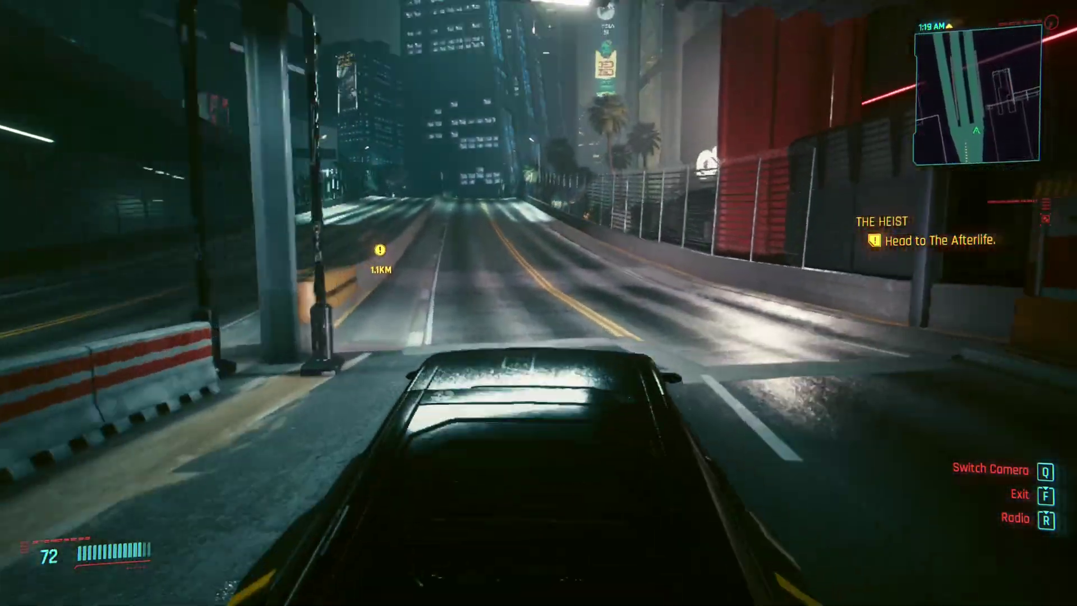
{"action": "key", "text": "q"}
{"action": "key", "text": "w"}
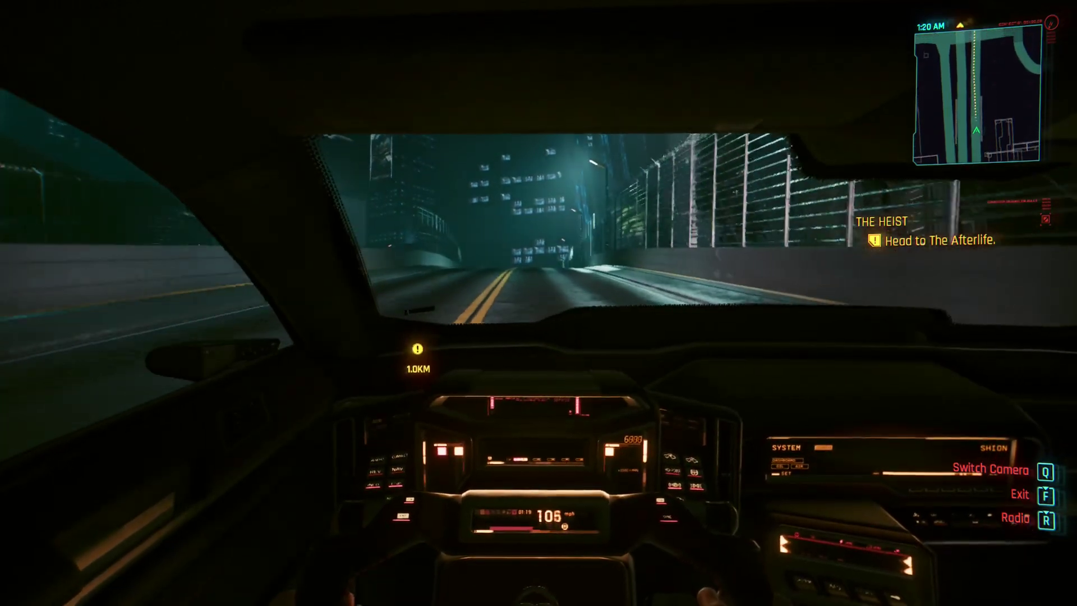
{"action": "key", "text": "w"}
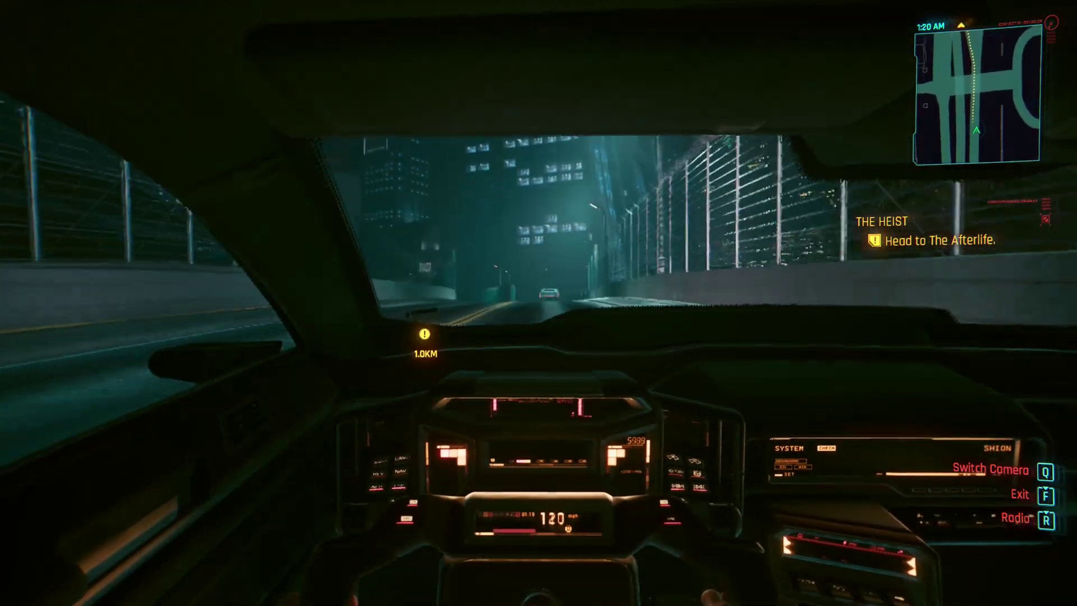
{"action": "key", "text": "Escape"}
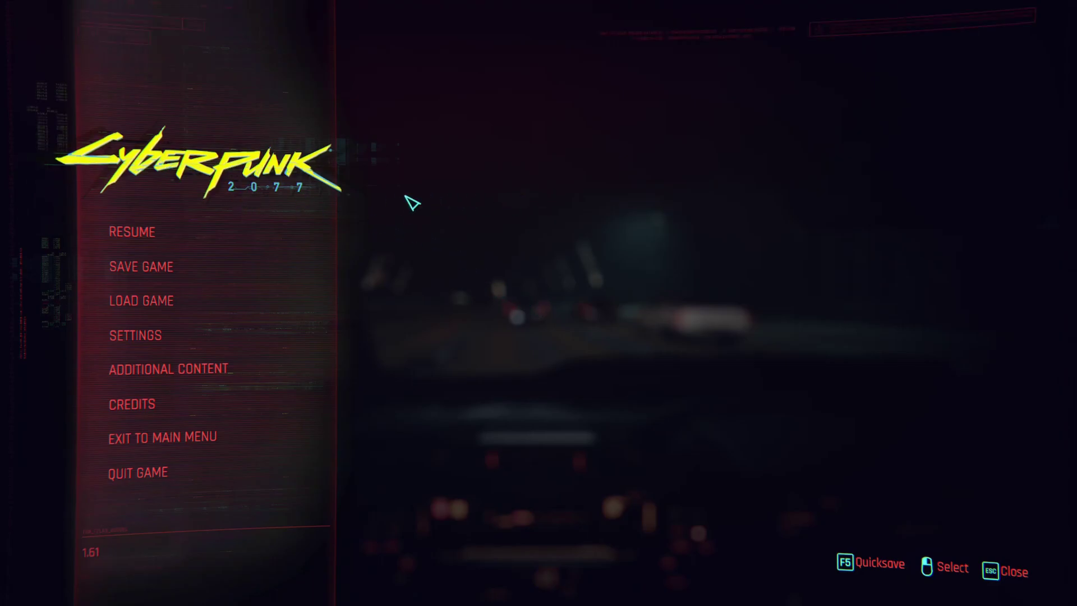
{"action": "left_click", "coordinate": [222, 276]}
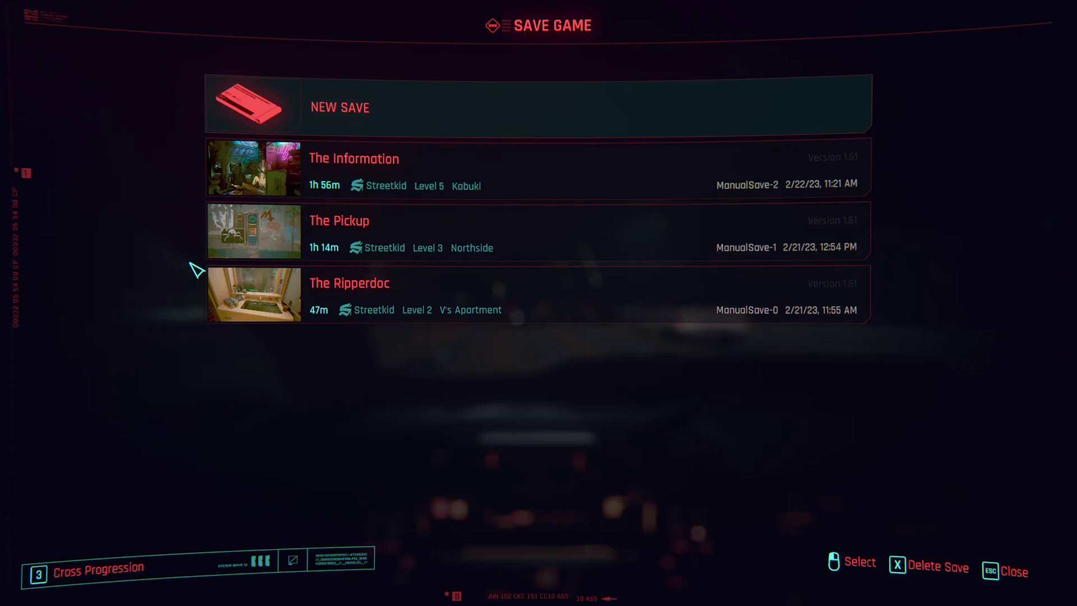
{"action": "key", "text": "Escape"}
{"action": "left_click", "coordinate": [192, 303]}
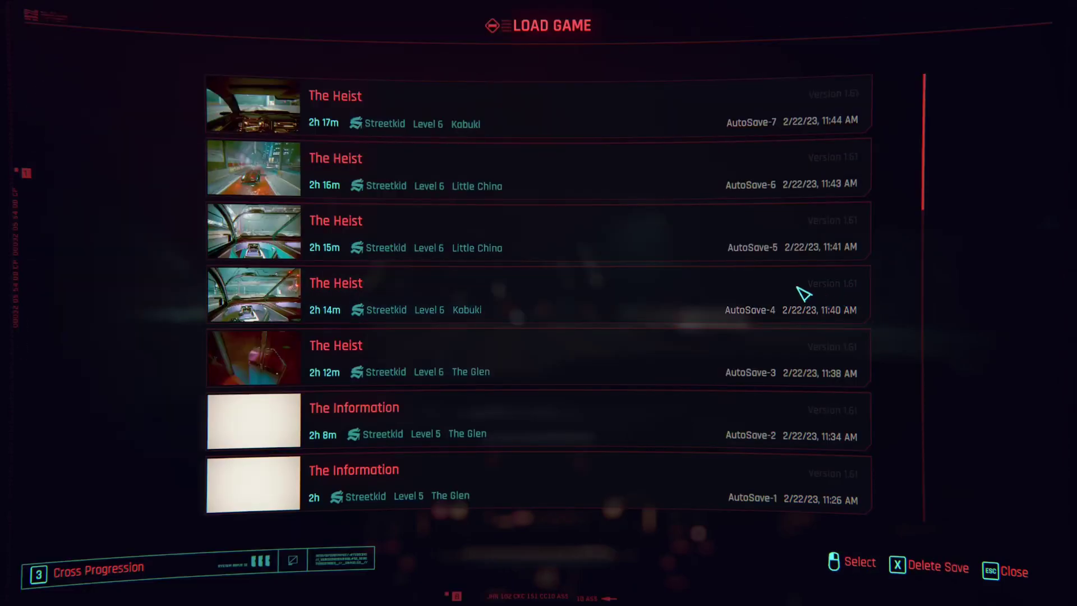
{"action": "scroll", "coordinate": [803, 293], "scroll_direction": "down", "scroll_amount": 15}
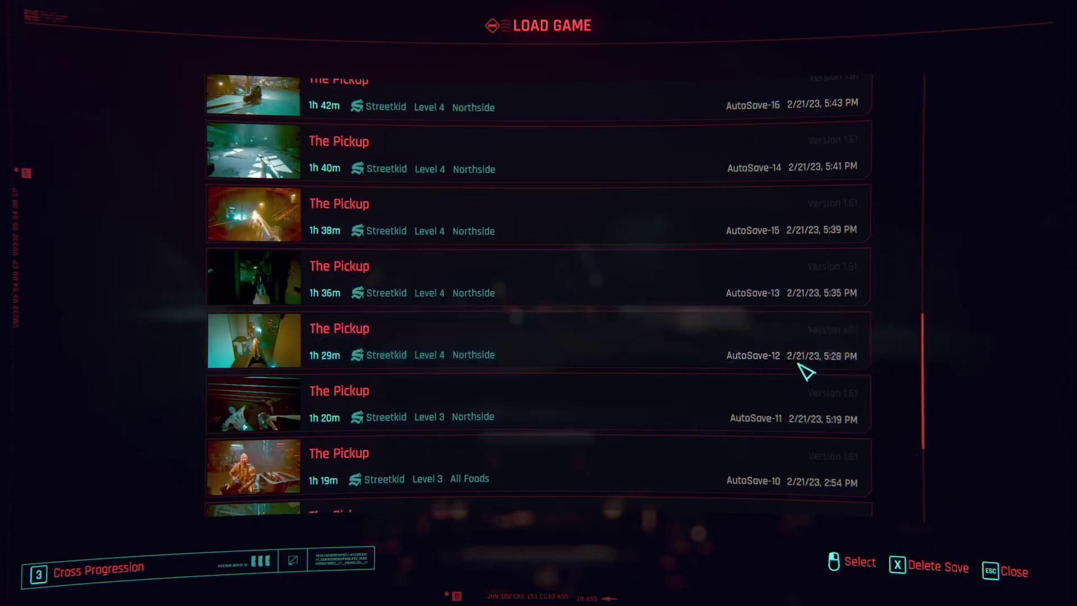
{"action": "scroll", "coordinate": [806, 371], "scroll_direction": "down", "scroll_amount": 4}
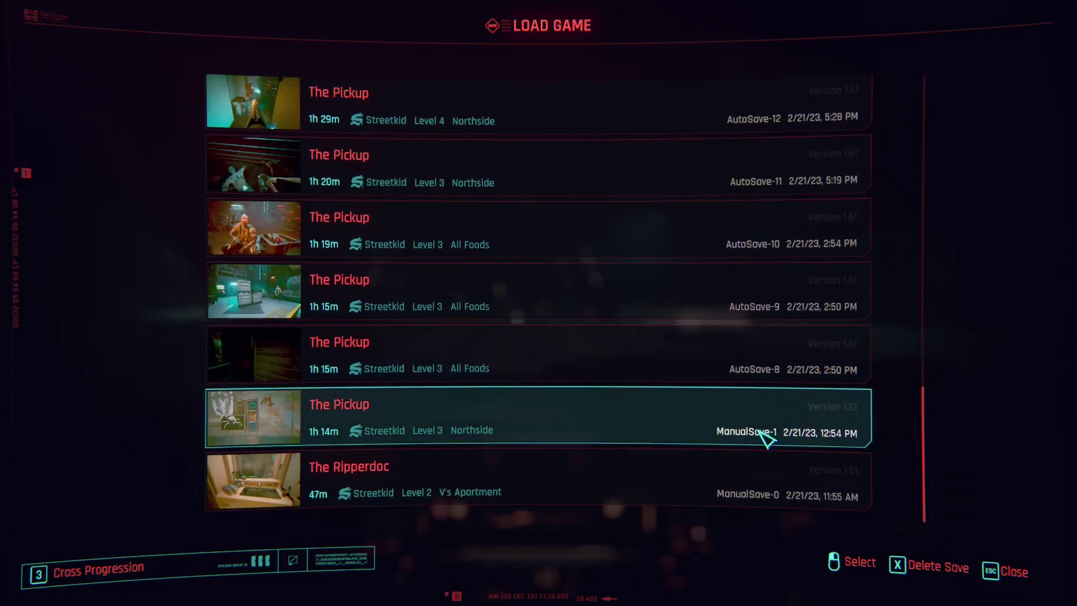
{"action": "scroll", "coordinate": [839, 468], "scroll_direction": "up", "scroll_amount": 10}
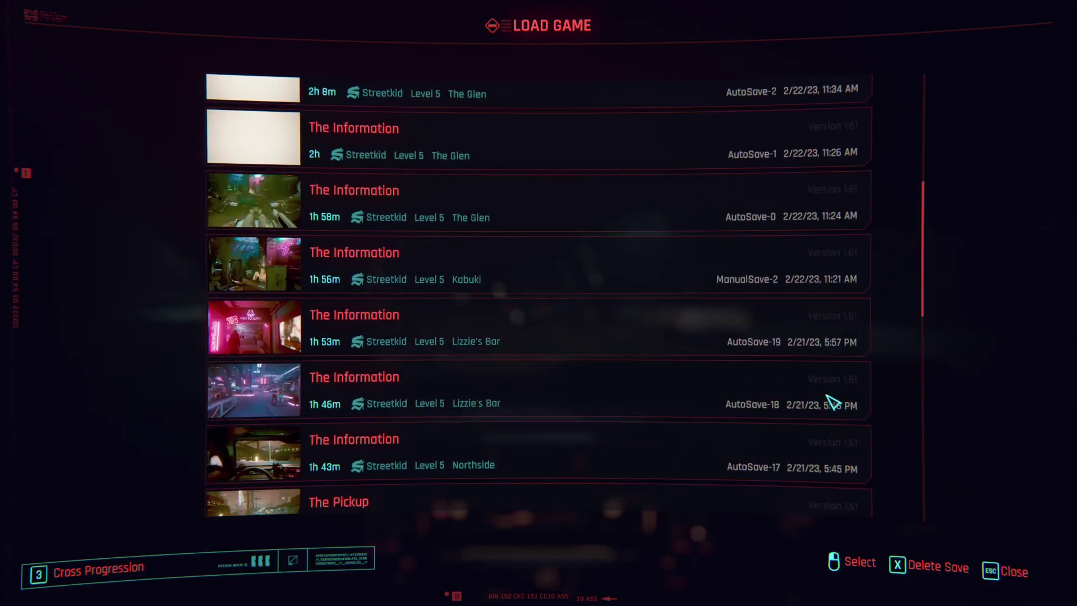
{"action": "scroll", "coordinate": [830, 397], "scroll_direction": "up", "scroll_amount": 5}
{"action": "scroll", "coordinate": [833, 390], "scroll_direction": "down", "scroll_amount": 5}
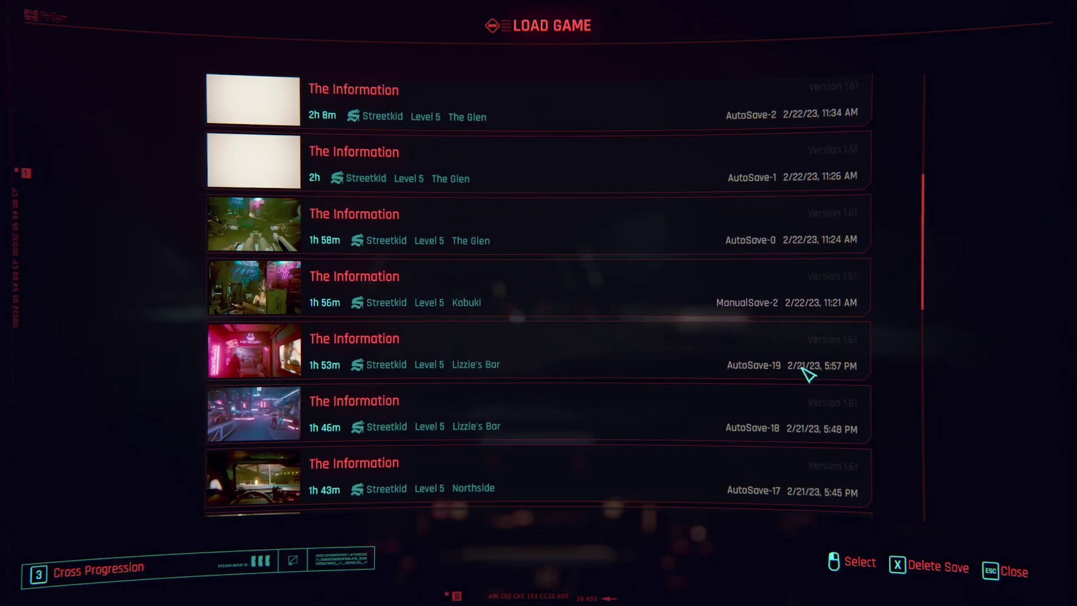
{"action": "key", "text": "Escape"}
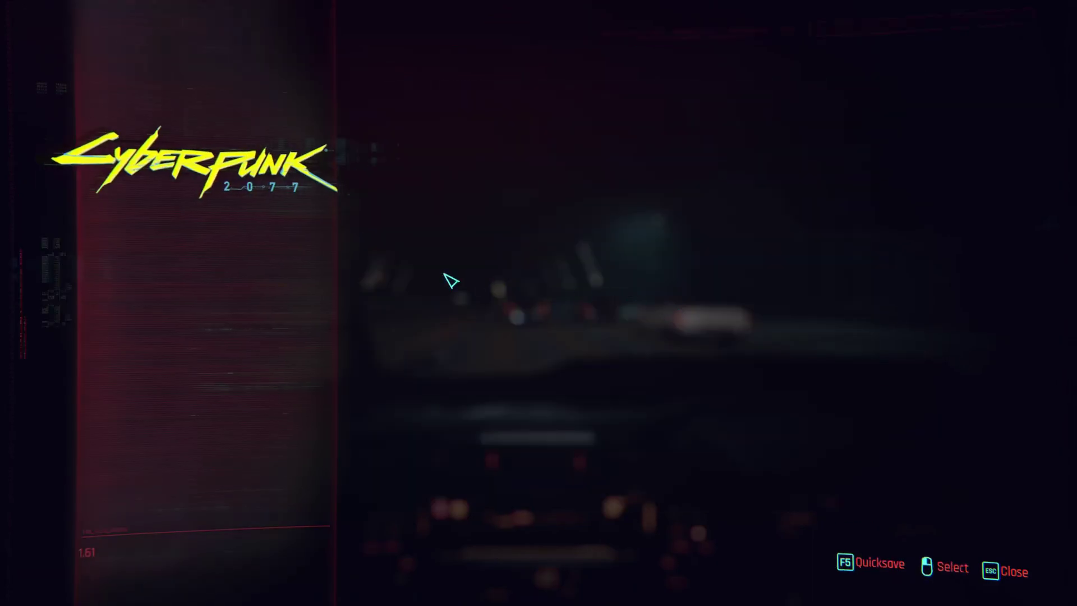
- Make a new manual save and confirm ManualSave-3 appears in the Load Game list
{"action": "left_click", "coordinate": [187, 271]}
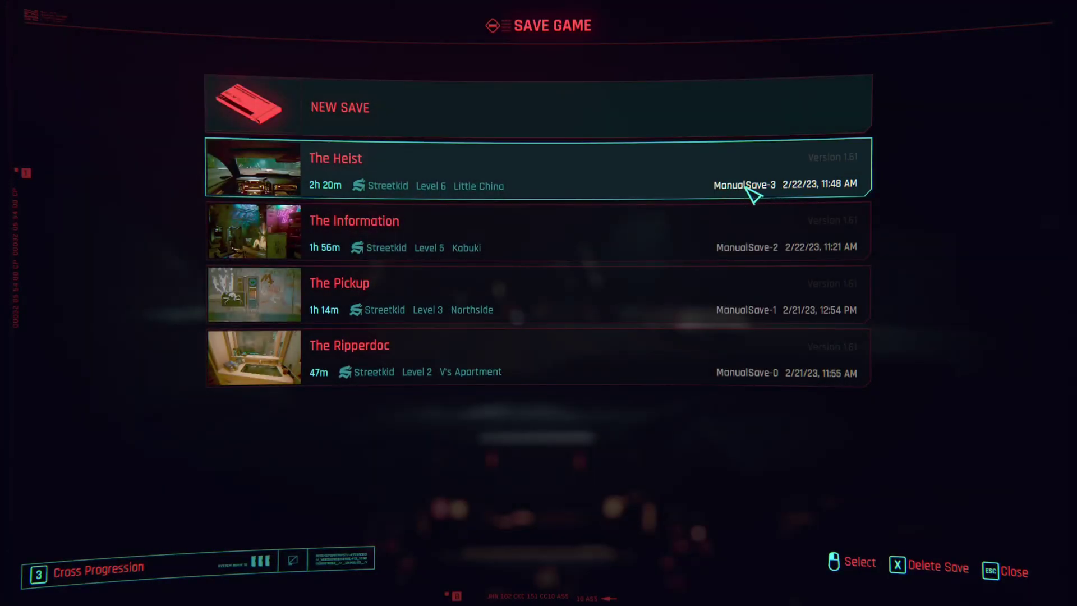
{"action": "key", "text": "Escape"}
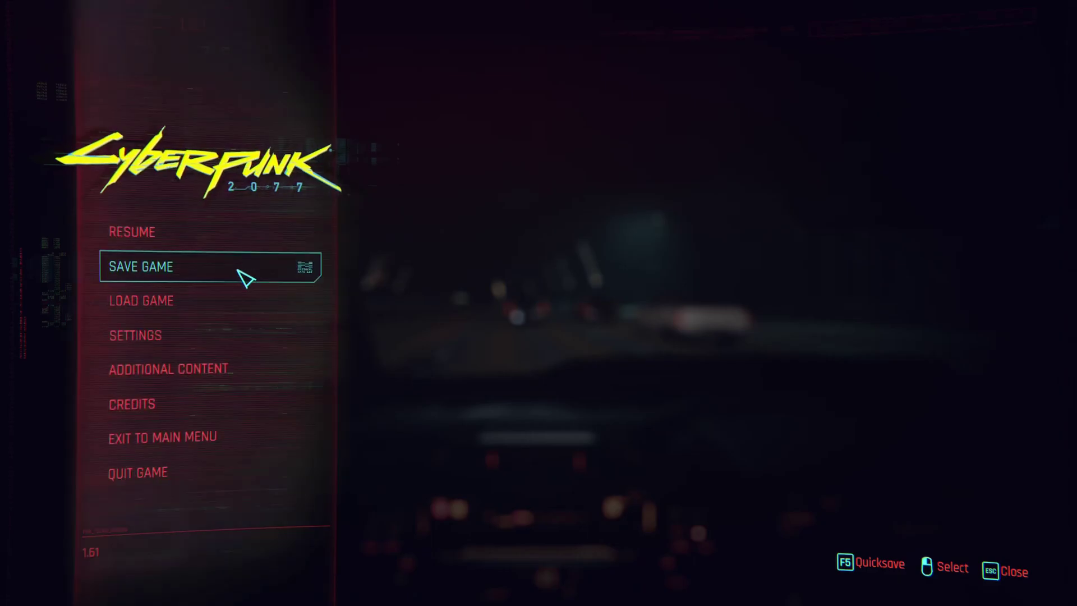
{"action": "left_click", "coordinate": [219, 301]}
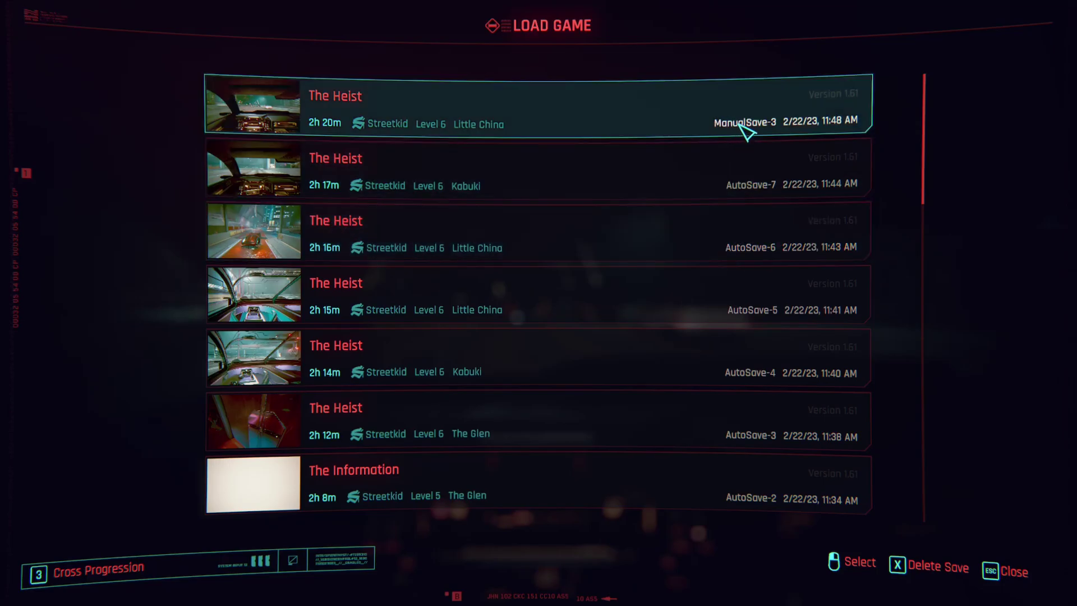
{"action": "key", "text": "Escape"}
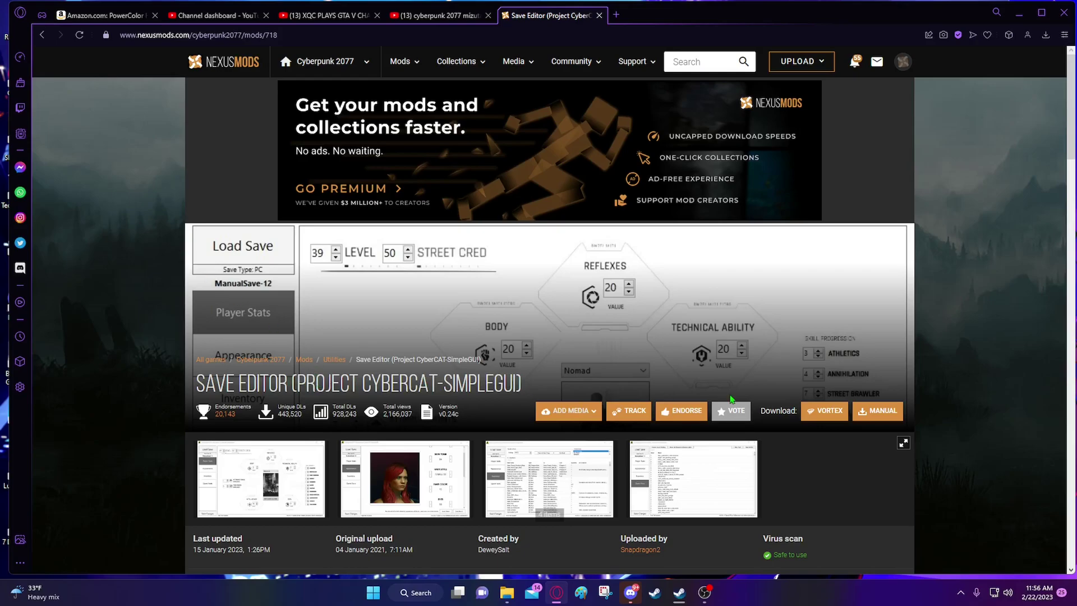
- Manually download the 147.1MB Save Editor v0.24c (AIO) .7z archive and confirm it completed
{"action": "left_click", "coordinate": [892, 420]}
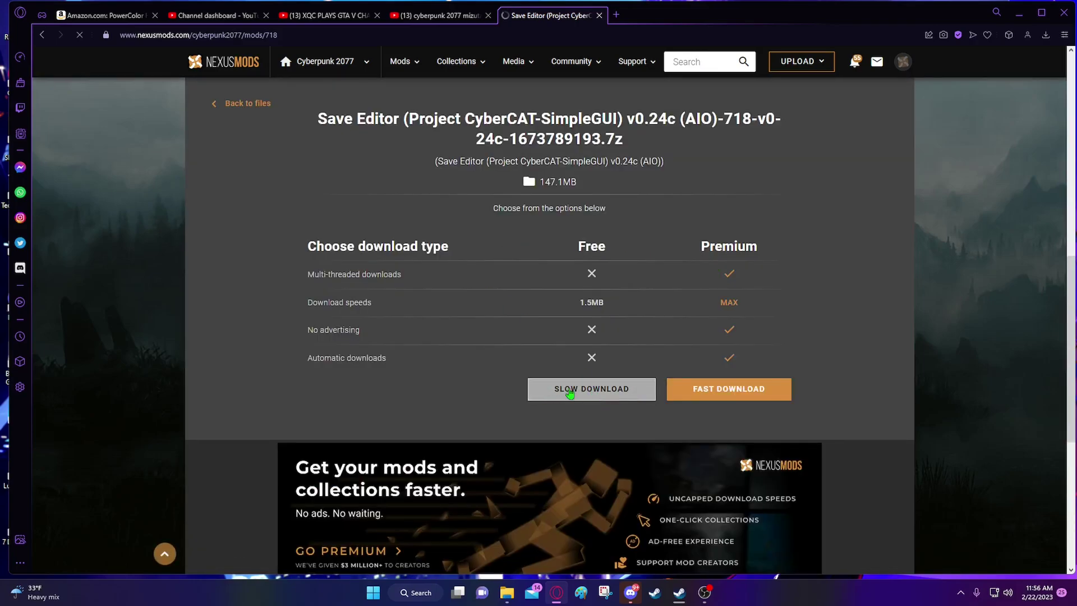
{"action": "left_click", "coordinate": [1046, 36]}
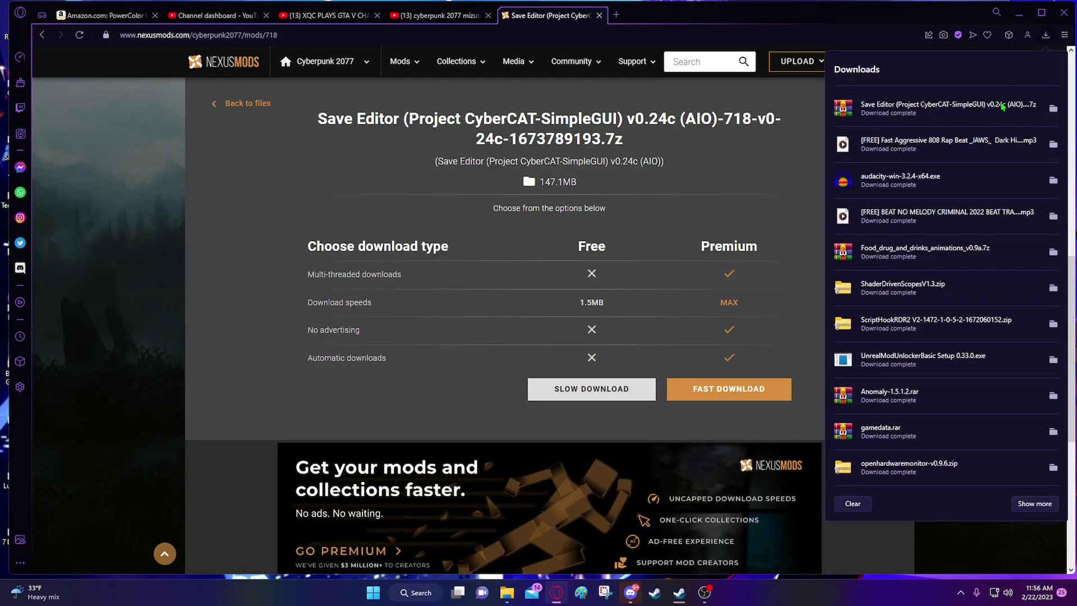
- Open the downloaded Save Editor archive in WinRAR, dismissing the licence reminder
{"action": "left_click", "coordinate": [1053, 109]}
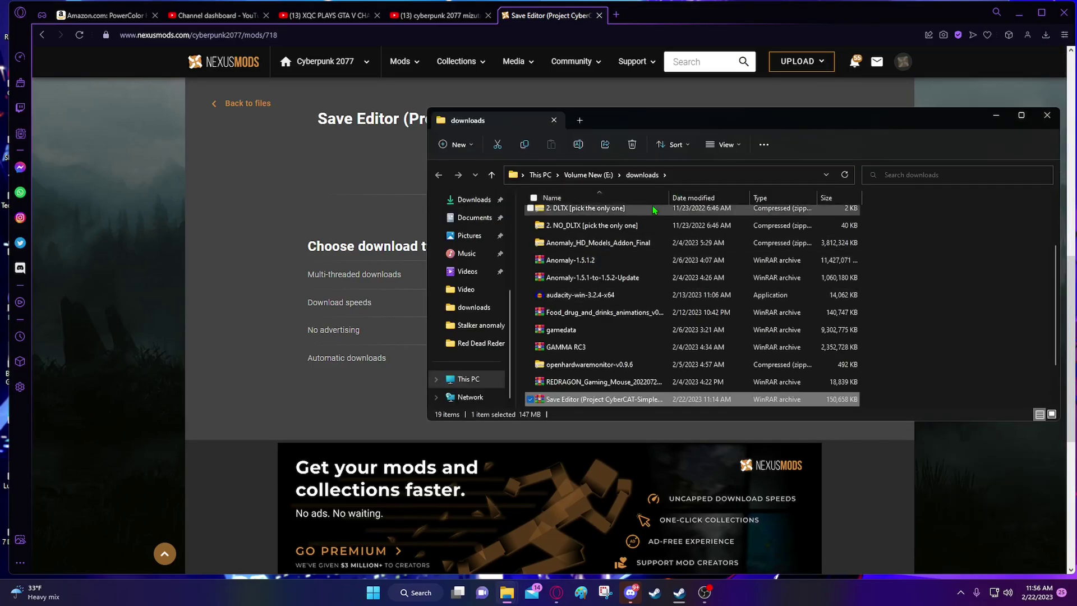
{"action": "double_click", "coordinate": [576, 399]}
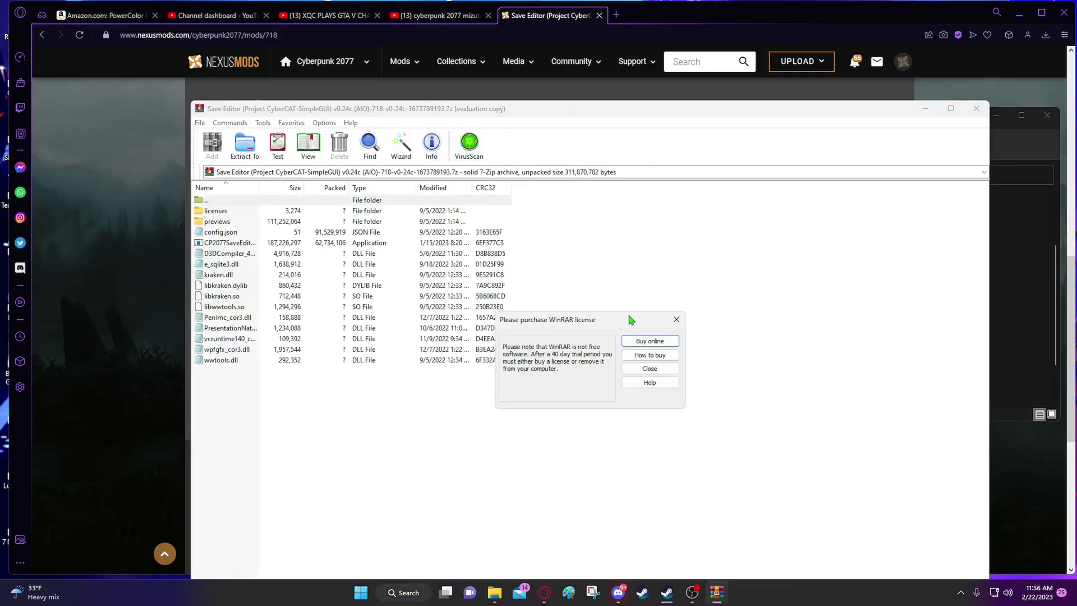
{"action": "left_click", "coordinate": [673, 320]}
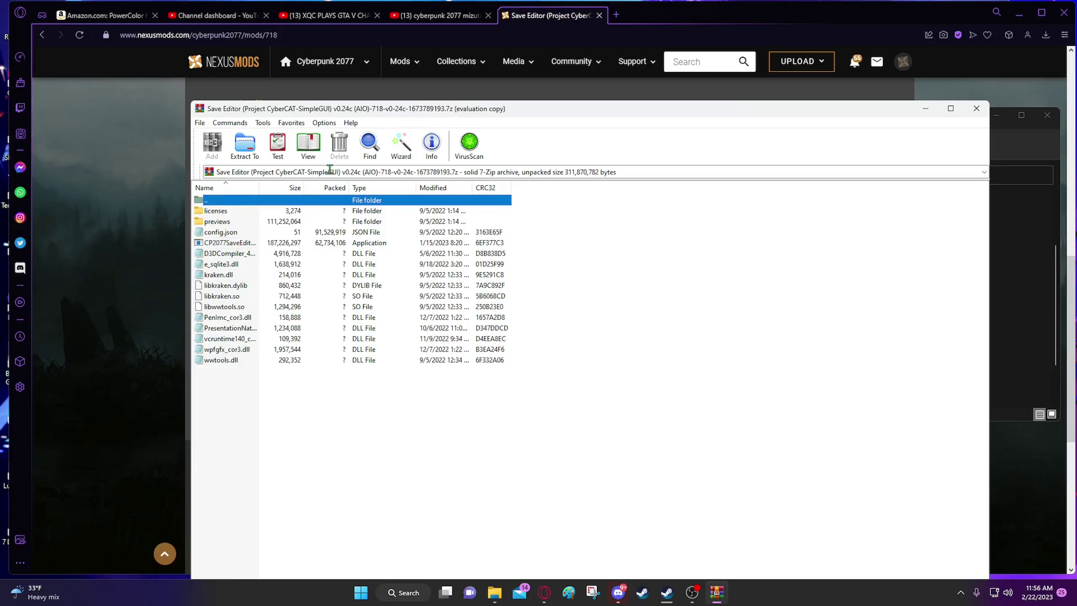
- Run CP2077SaveEditor.exe straight from the archive and minimise the browser
{"action": "left_click_drag", "start_coordinate": [503, 114], "coordinate": [421, 82]}
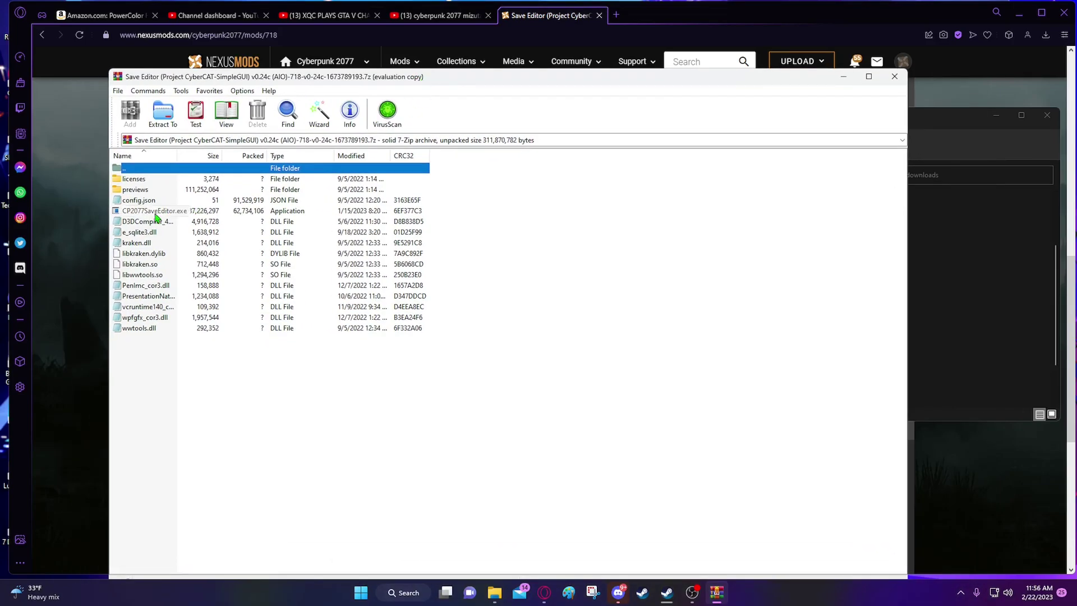
{"action": "double_click", "coordinate": [156, 217]}
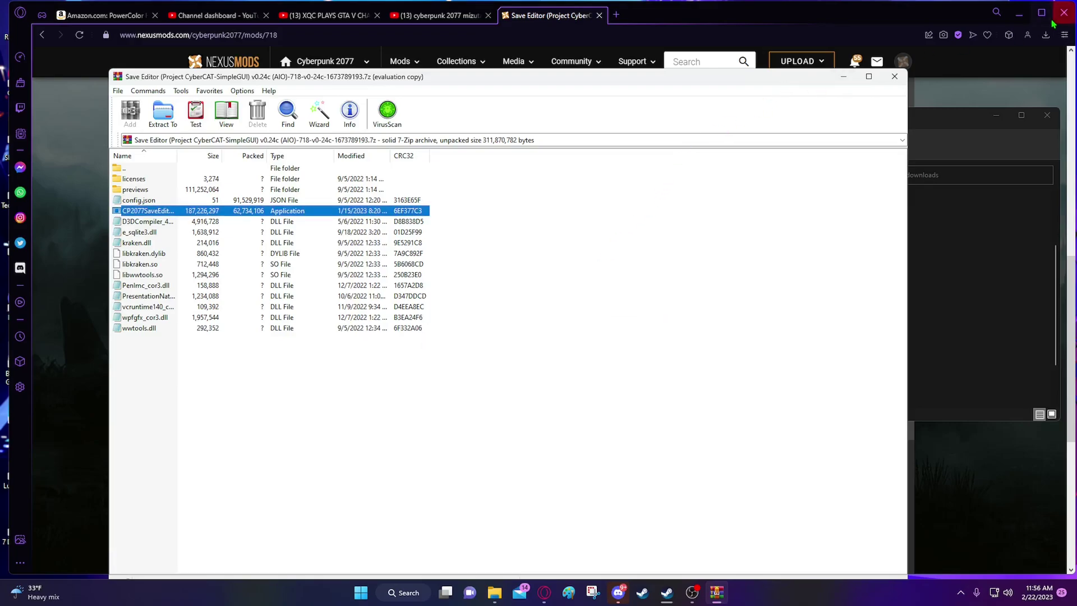
{"action": "left_click", "coordinate": [1019, 13]}
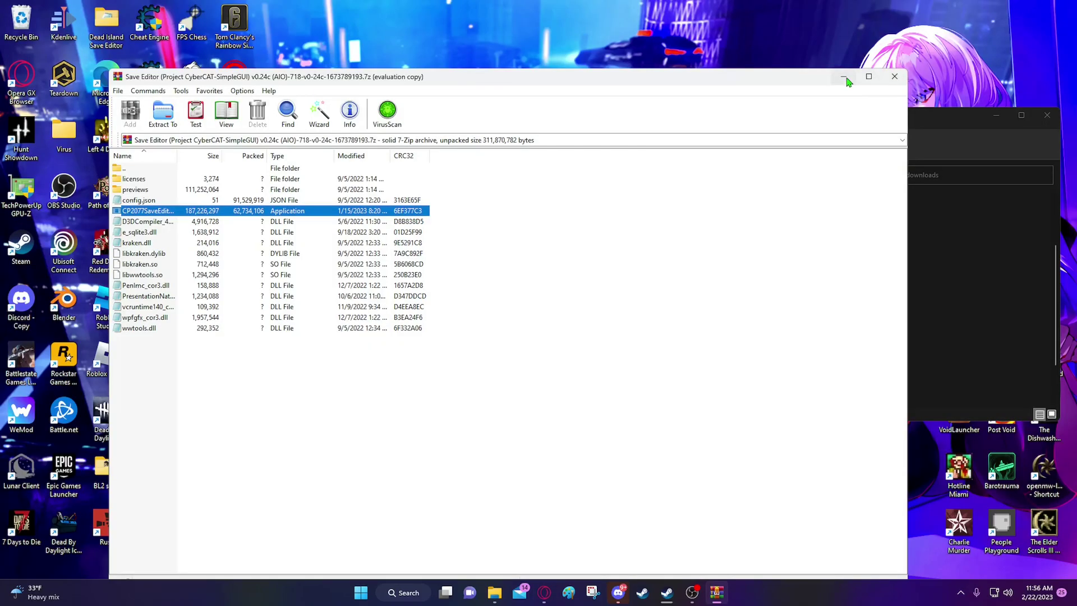
- Minimise WinRAR and File Explorer, then reposition the CyberCAT-SimpleGUI window on the desktop
{"action": "left_click", "coordinate": [844, 77]}
{"action": "left_click", "coordinate": [996, 115]}
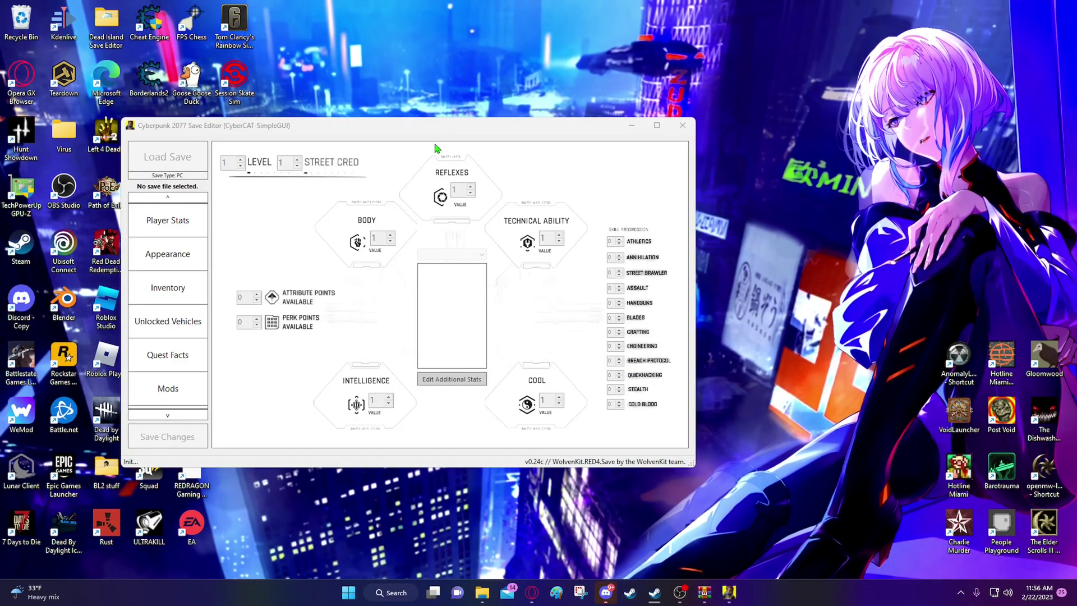
{"action": "left_click_drag", "start_coordinate": [436, 126], "coordinate": [646, 102]}
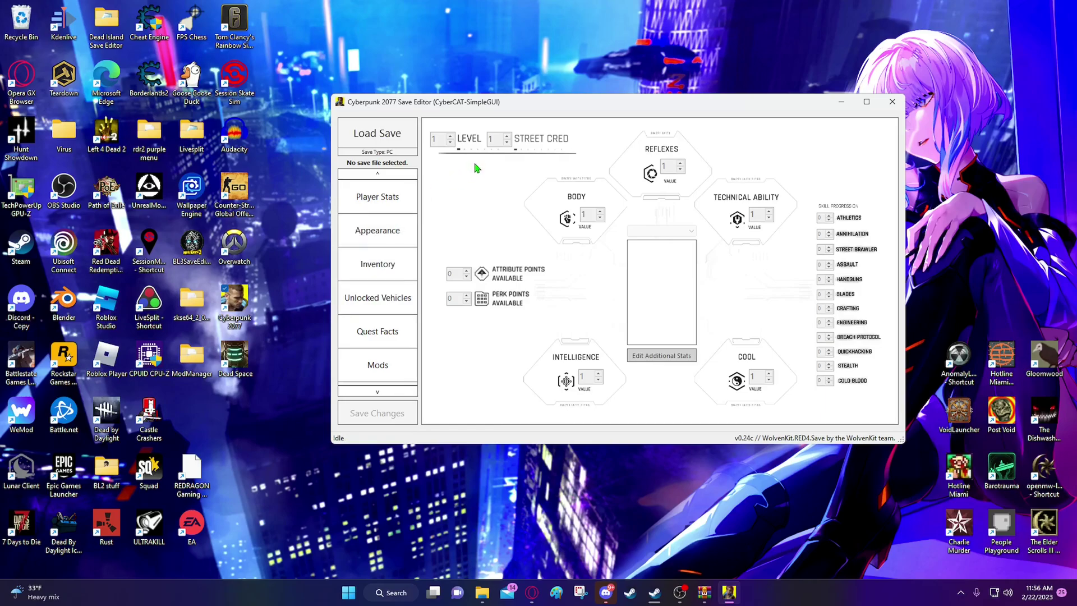
{"action": "left_click_drag", "start_coordinate": [471, 101], "coordinate": [396, 156]}
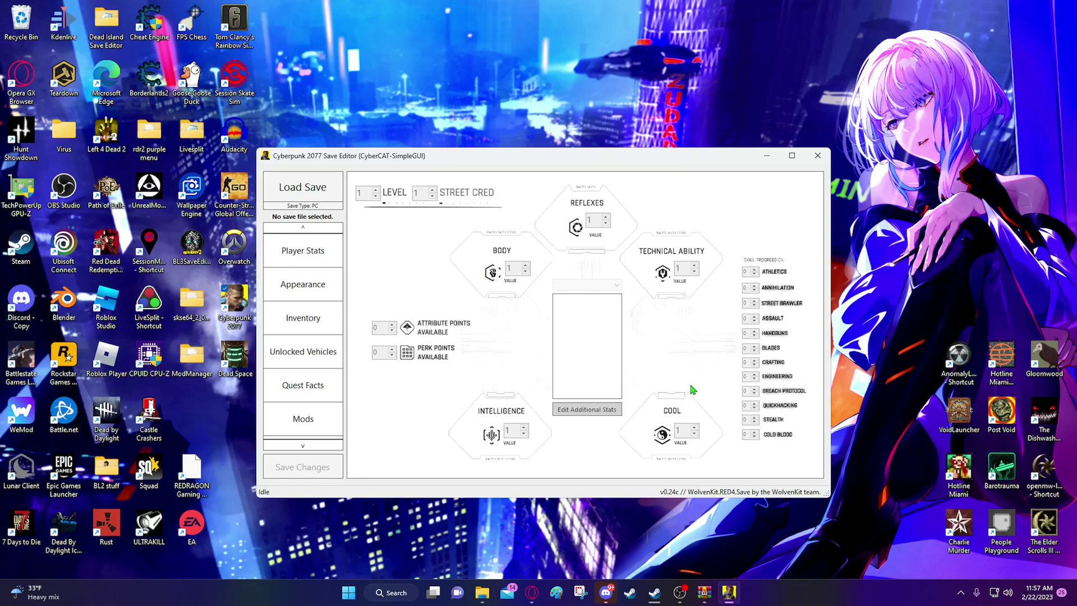
- Load the sav file from the ManualSave-3 folder through Load Save
{"action": "left_click", "coordinate": [305, 195]}
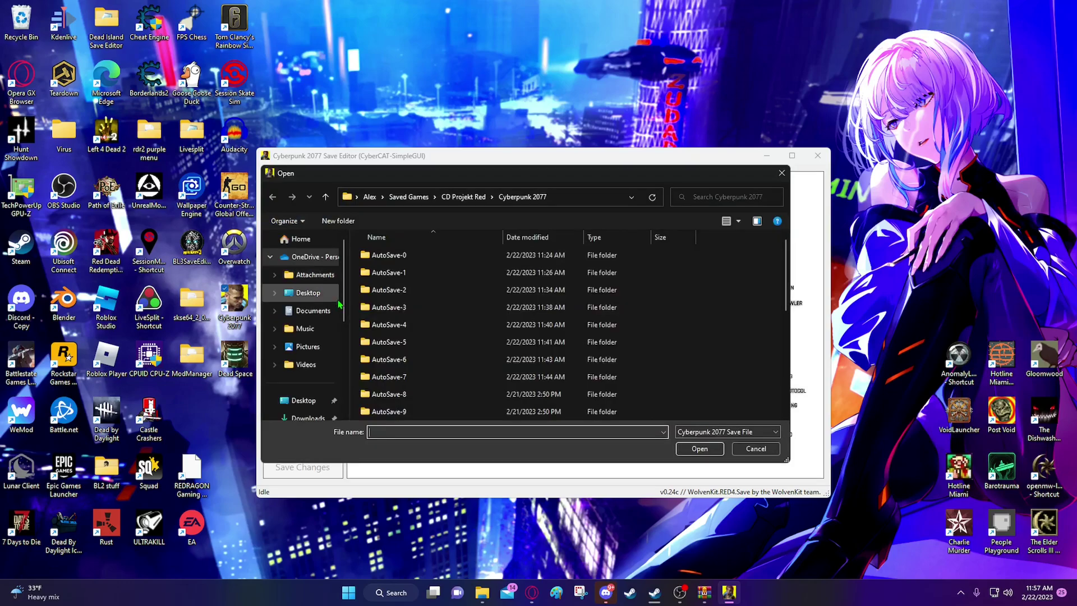
{"action": "scroll", "coordinate": [469, 329], "scroll_direction": "down", "scroll_amount": 5}
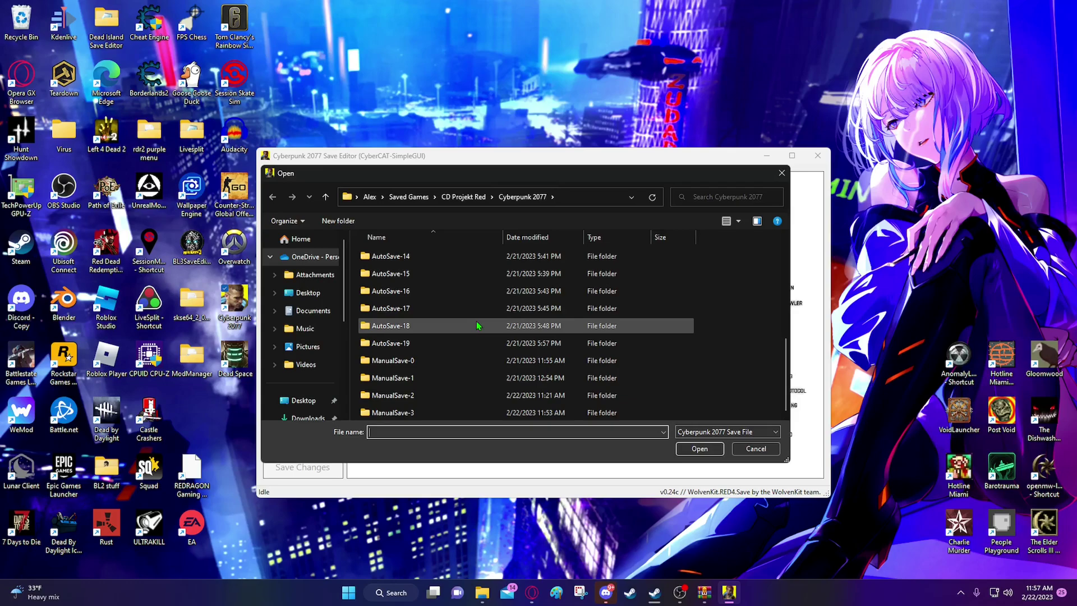
{"action": "scroll", "coordinate": [477, 324], "scroll_direction": "up", "scroll_amount": 2}
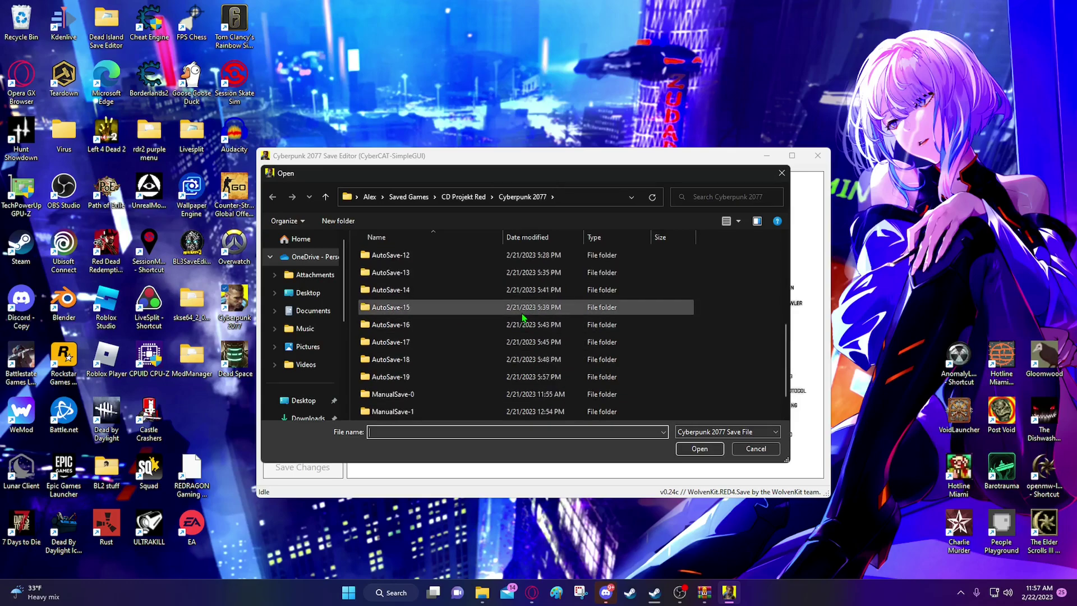
{"action": "scroll", "coordinate": [392, 345], "scroll_direction": "down", "scroll_amount": 2}
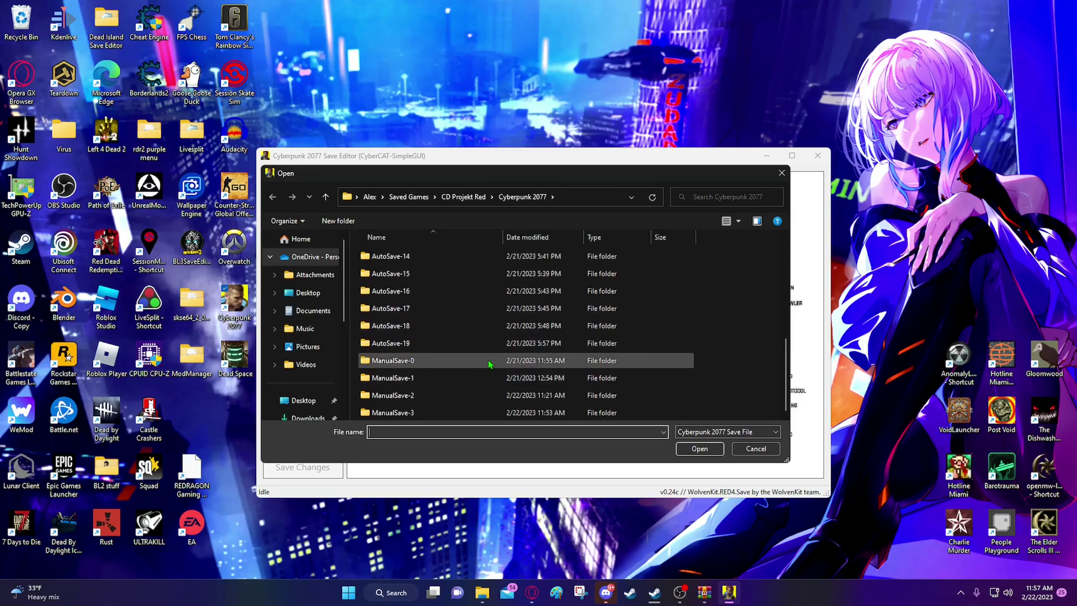
{"action": "double_click", "coordinate": [432, 416]}
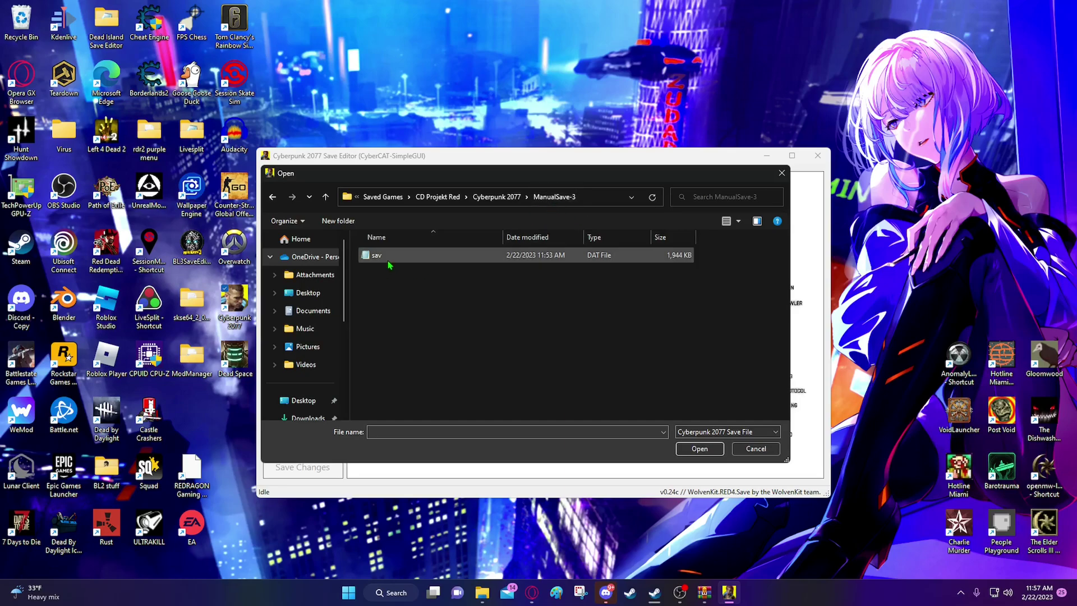
{"action": "double_click", "coordinate": [375, 255]}
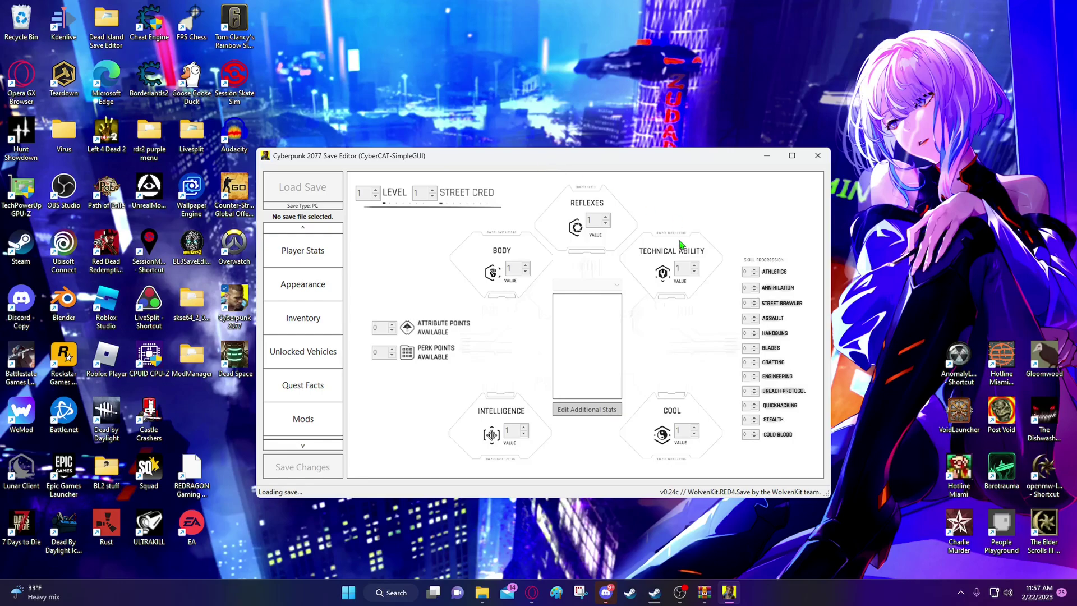
- Raise the editor window once ManualSave-3 loads and show V's inventory with 999999 money
{"action": "left_click_drag", "start_coordinate": [583, 160], "coordinate": [573, 110]}
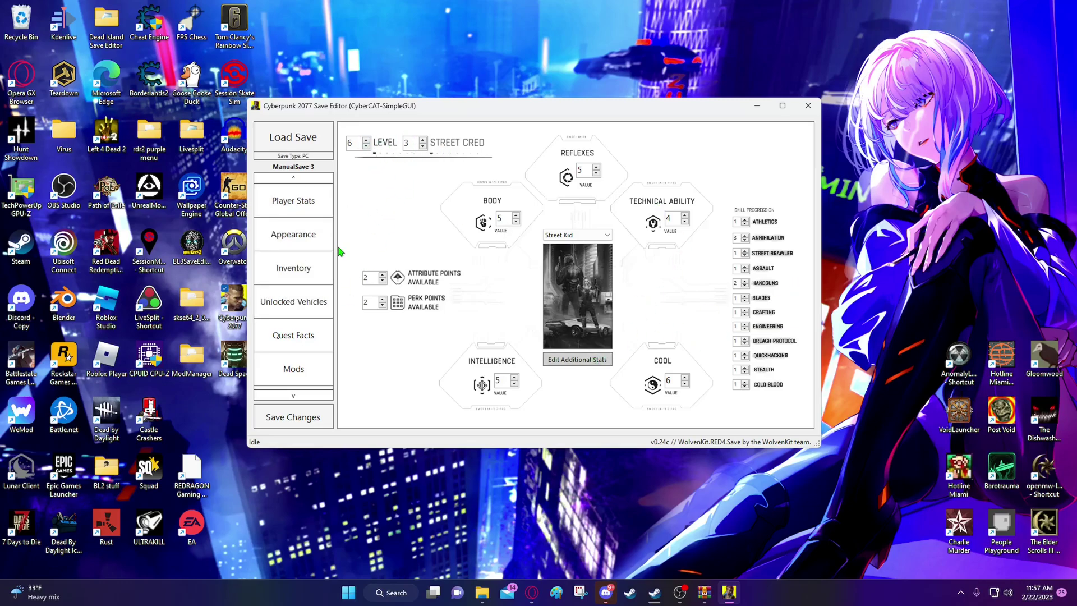
{"action": "left_click", "coordinate": [294, 267]}
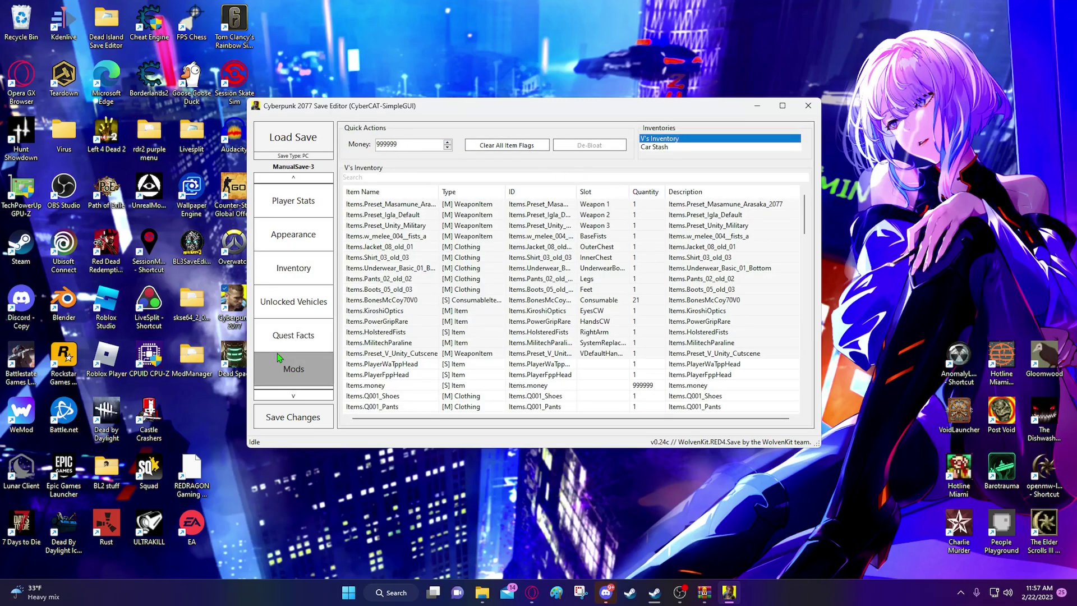
- Open the Unlocked Vehicles checklist and scroll through entries like Vehicle.v_sport1_rayfield_aerondight_player
{"action": "left_click", "coordinate": [293, 301]}
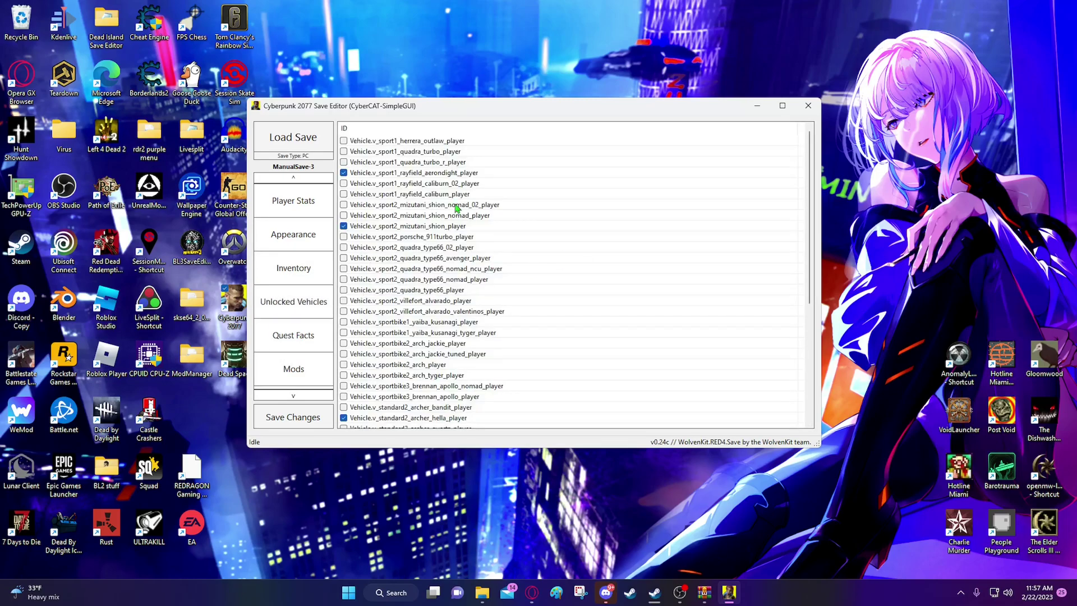
{"action": "scroll", "coordinate": [365, 276], "scroll_direction": "down", "scroll_amount": 6}
{"action": "scroll", "coordinate": [365, 276], "scroll_direction": "up", "scroll_amount": 6}
{"action": "scroll", "coordinate": [469, 205], "scroll_direction": "down", "scroll_amount": 6}
{"action": "scroll", "coordinate": [458, 250], "scroll_direction": "up", "scroll_amount": 6}
- Save the changes over sav.dat in ManualSave-3, confirm the replacement, and minimise the editor
{"action": "left_click", "coordinate": [301, 420]}
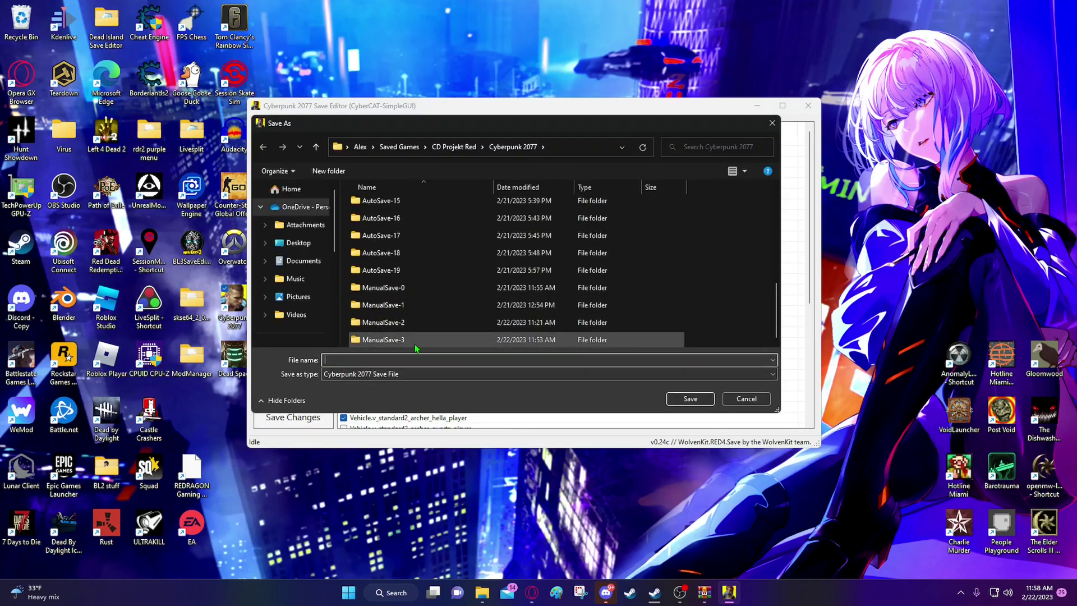
{"action": "left_click", "coordinate": [424, 343]}
{"action": "double_click", "coordinate": [458, 340]}
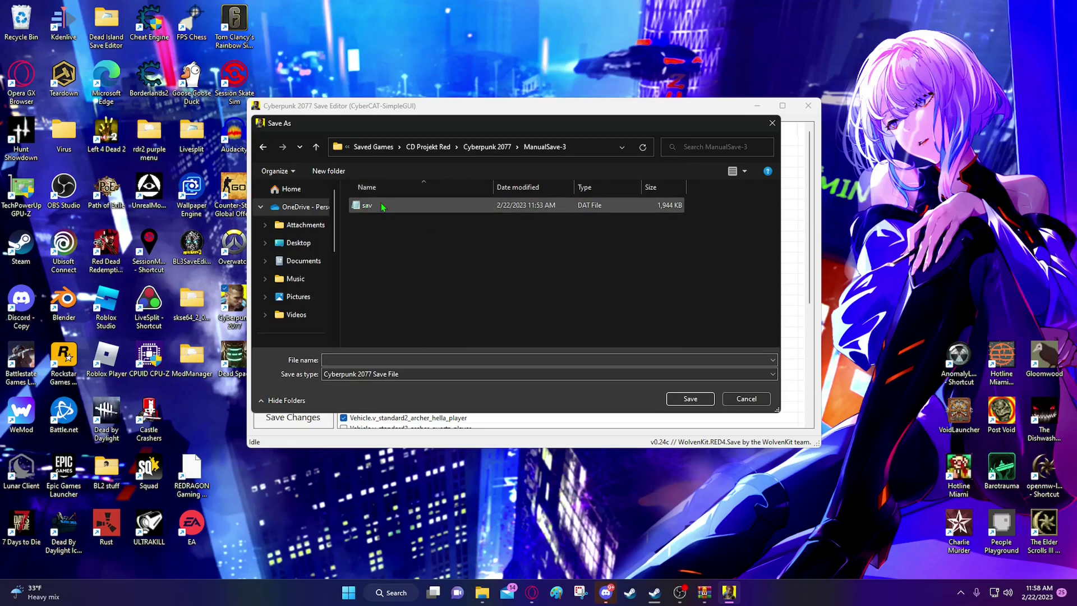
{"action": "left_click", "coordinate": [375, 206]}
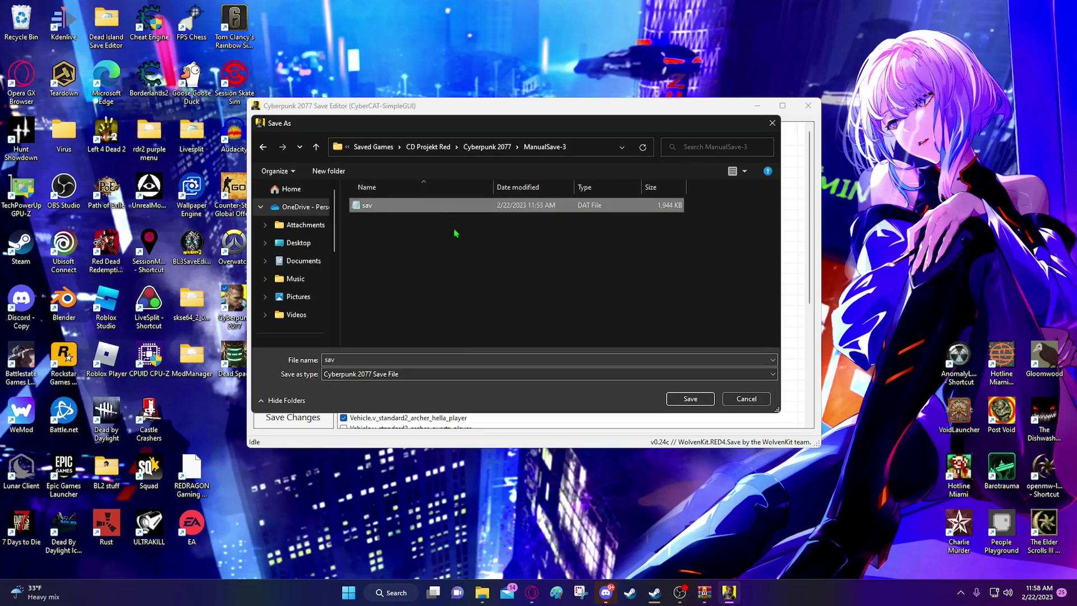
{"action": "left_click", "coordinate": [690, 400]}
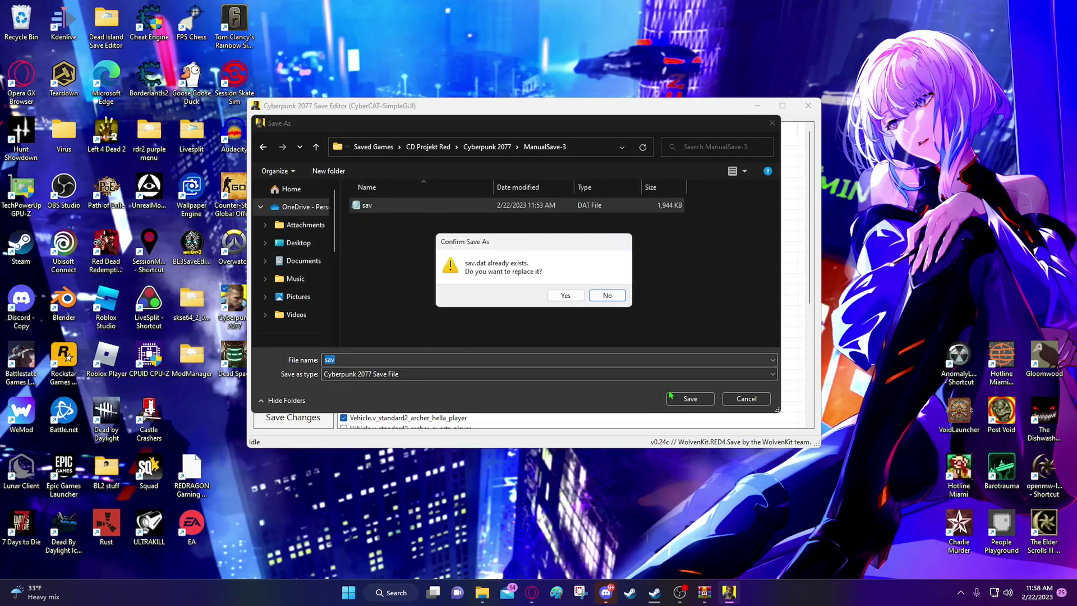
{"action": "left_click", "coordinate": [562, 296]}
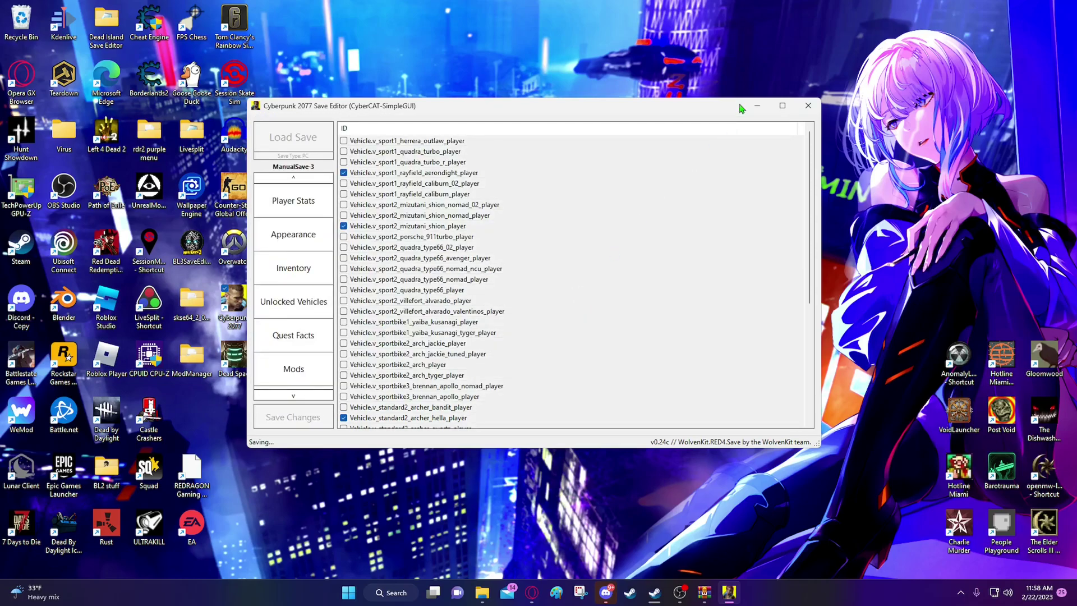
{"action": "left_click", "coordinate": [757, 109]}
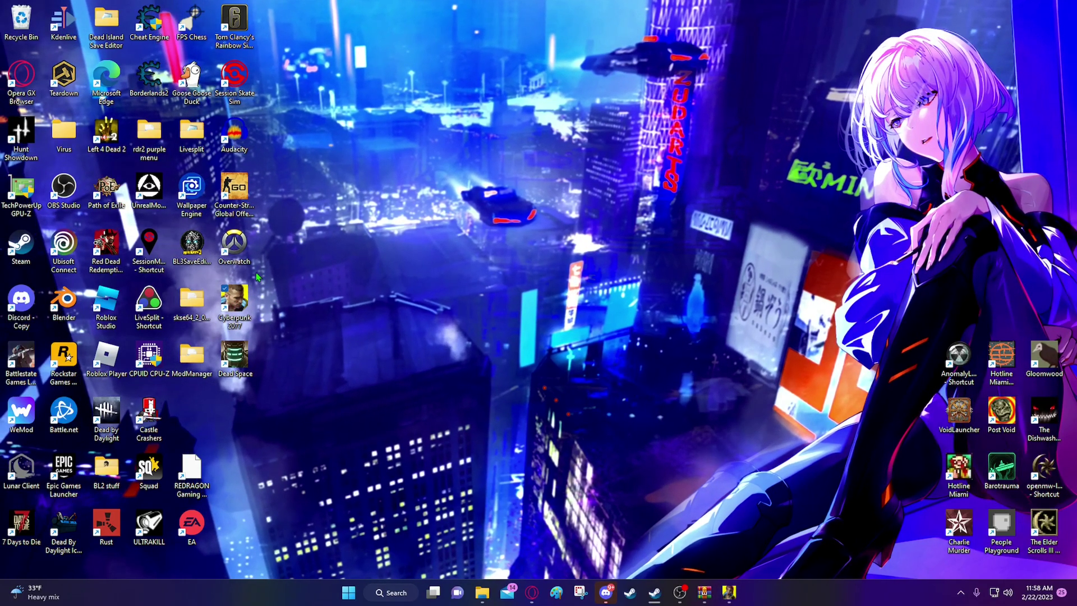